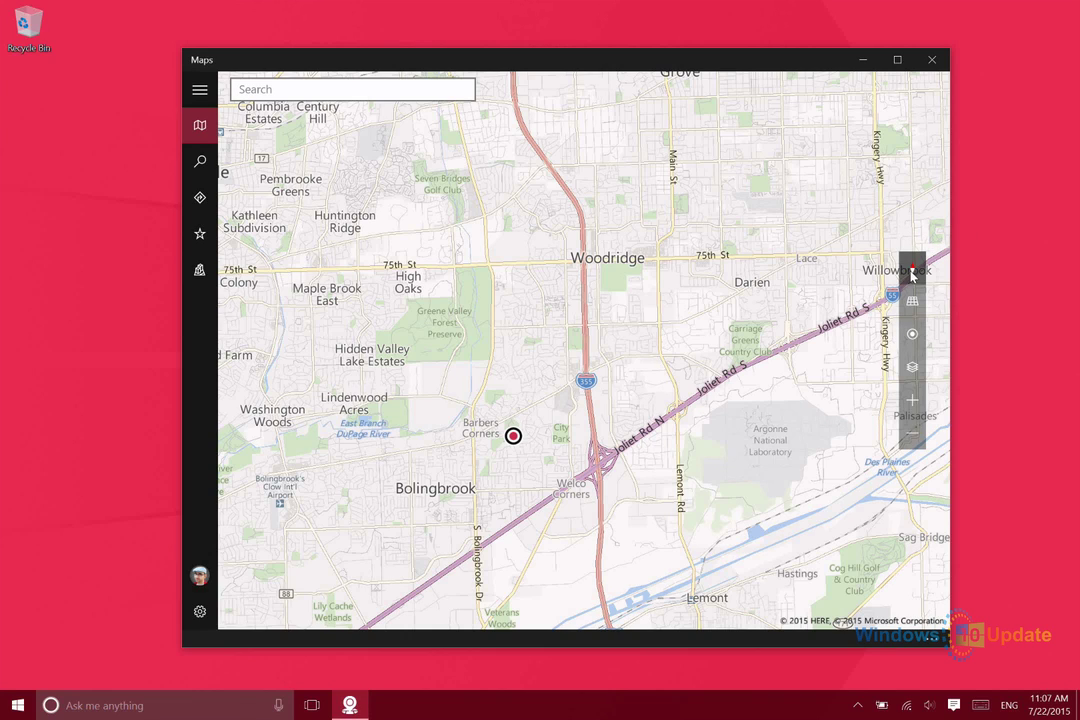
Rotate the map one increment and turn it back to north-up.
mouse_move(912, 273)
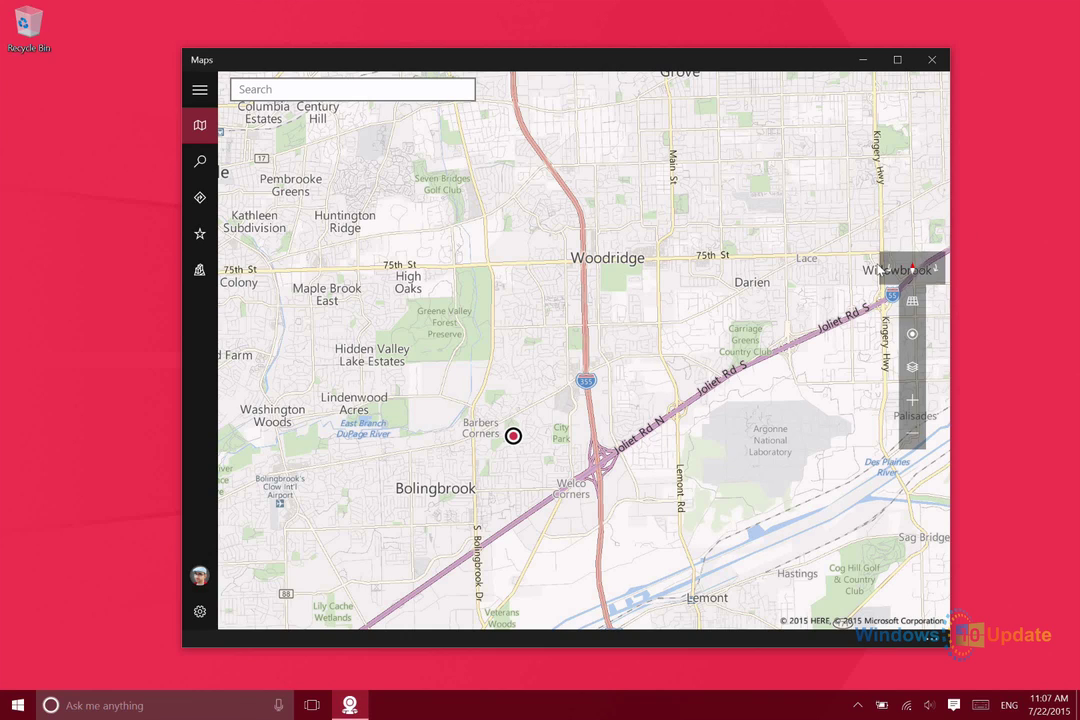
click(890, 269)
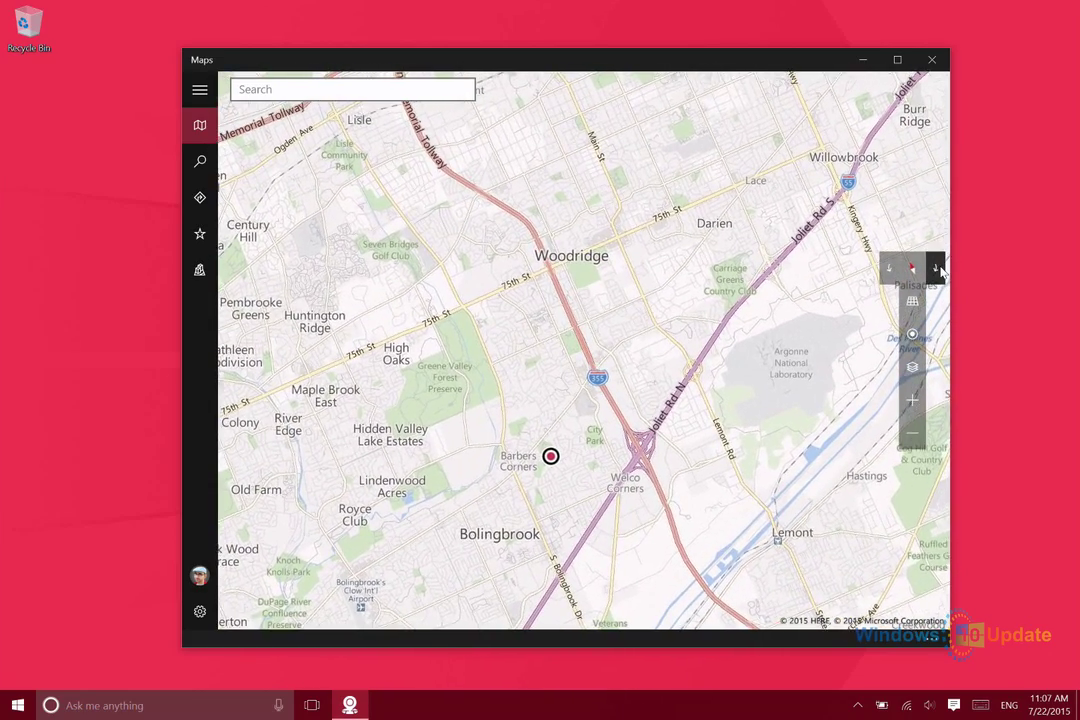
click(937, 268)
Tilt the map two levels into a perspective view and bring it back to the overhead view.
mouse_move(916, 312)
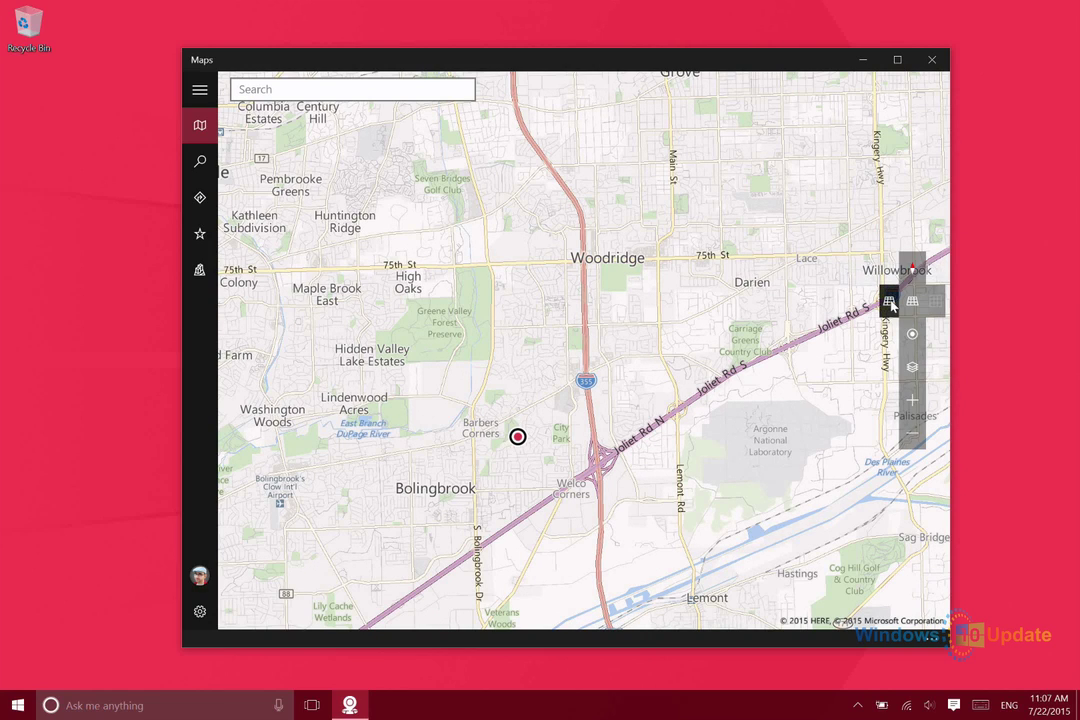
click(889, 303)
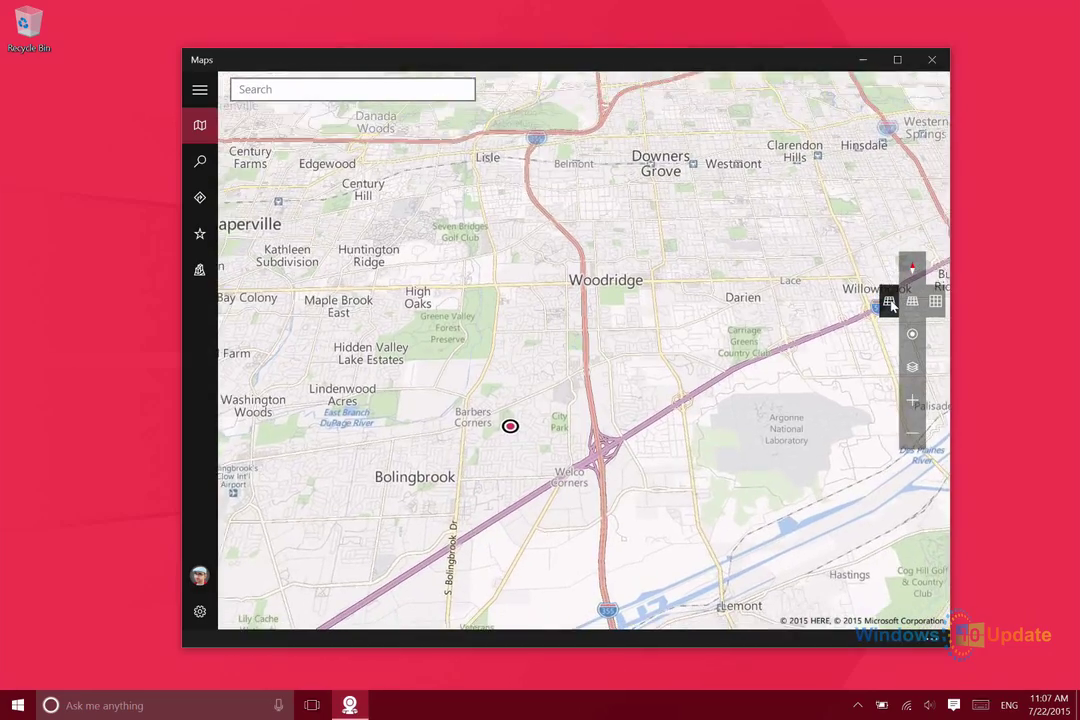
click(889, 303)
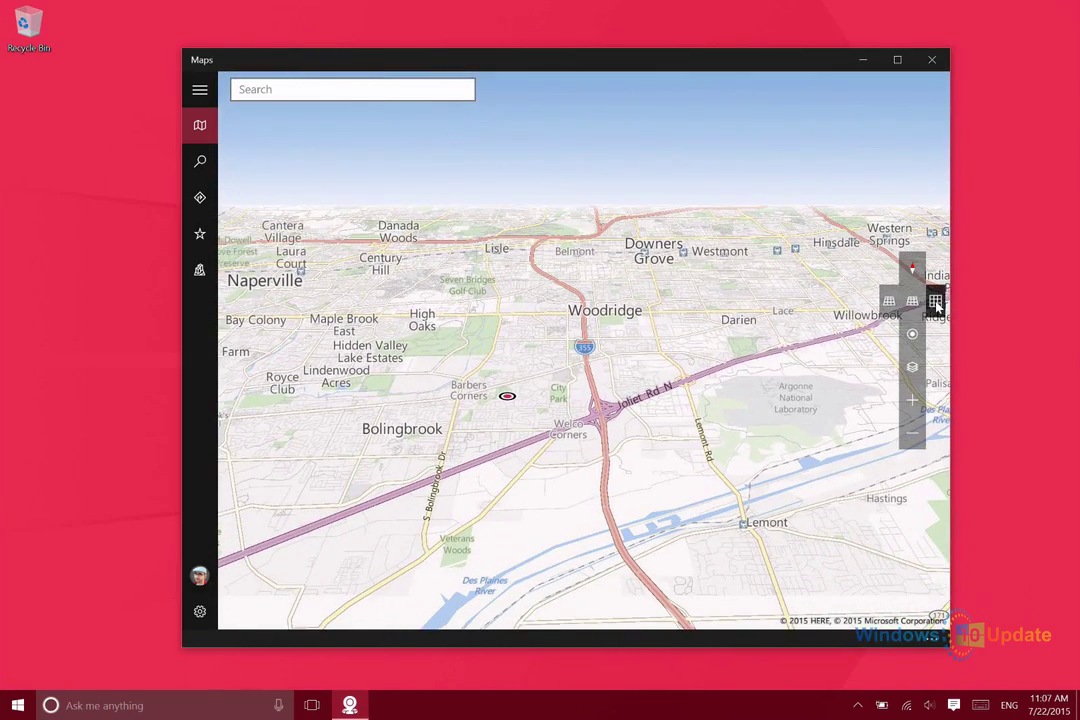
click(936, 303)
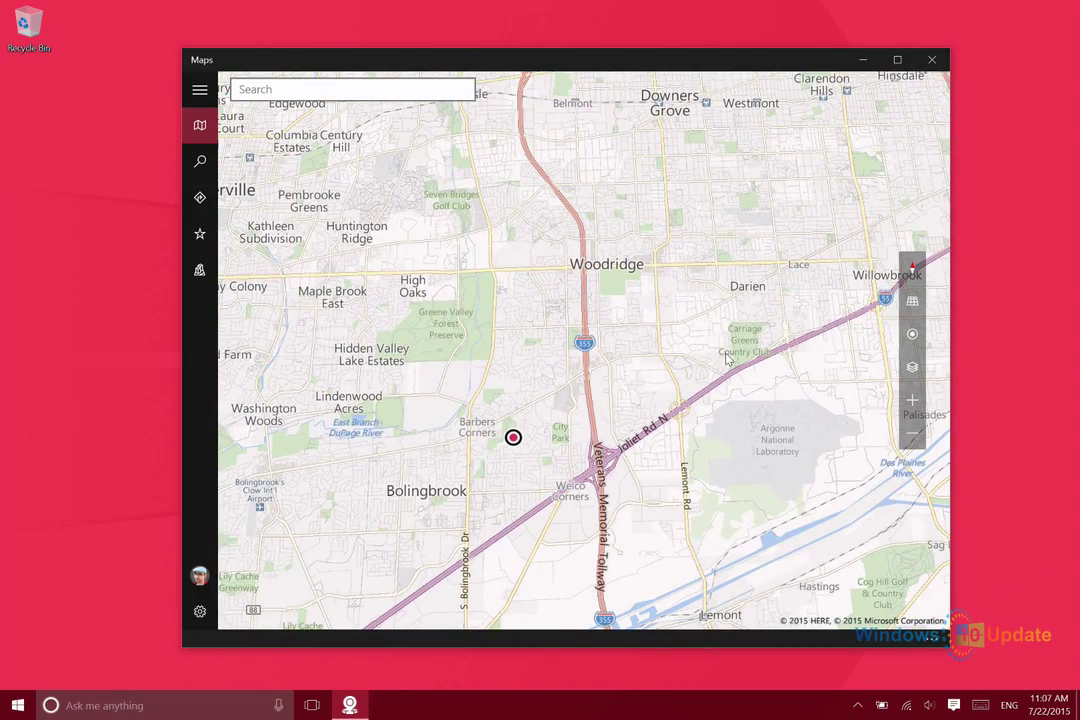
Tilt the map toward the horizon and back, and try out rotating it both ways and zooming in and out.
key(ctrl+Up)
key(ctrl+Up)
key(ctrl+Up)
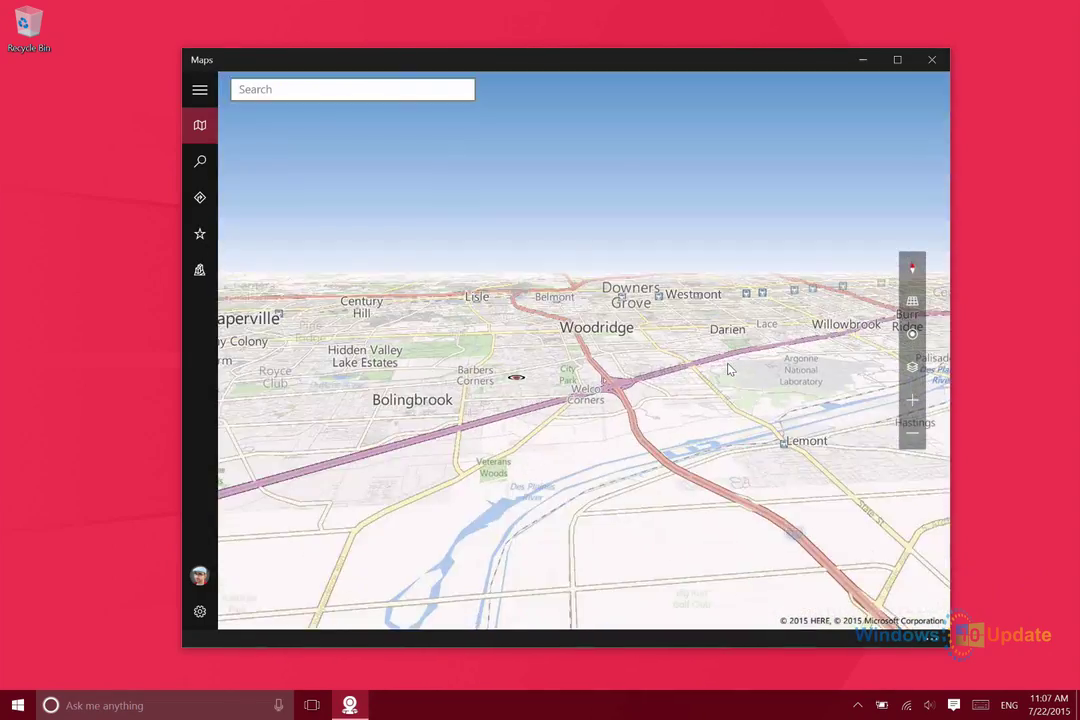
key(ctrl+Down)
key(ctrl+Down)
key(ctrl+plus)
key(ctrl+plus)
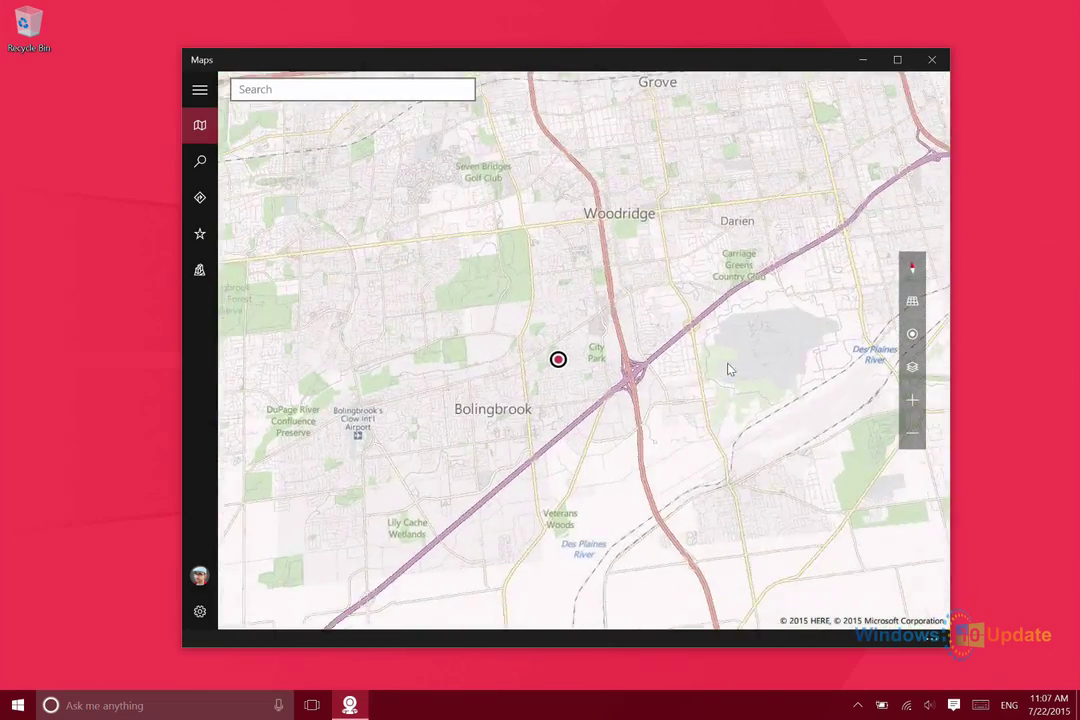
key(ctrl+Right)
key(ctrl+Left)
key(ctrl+minus)
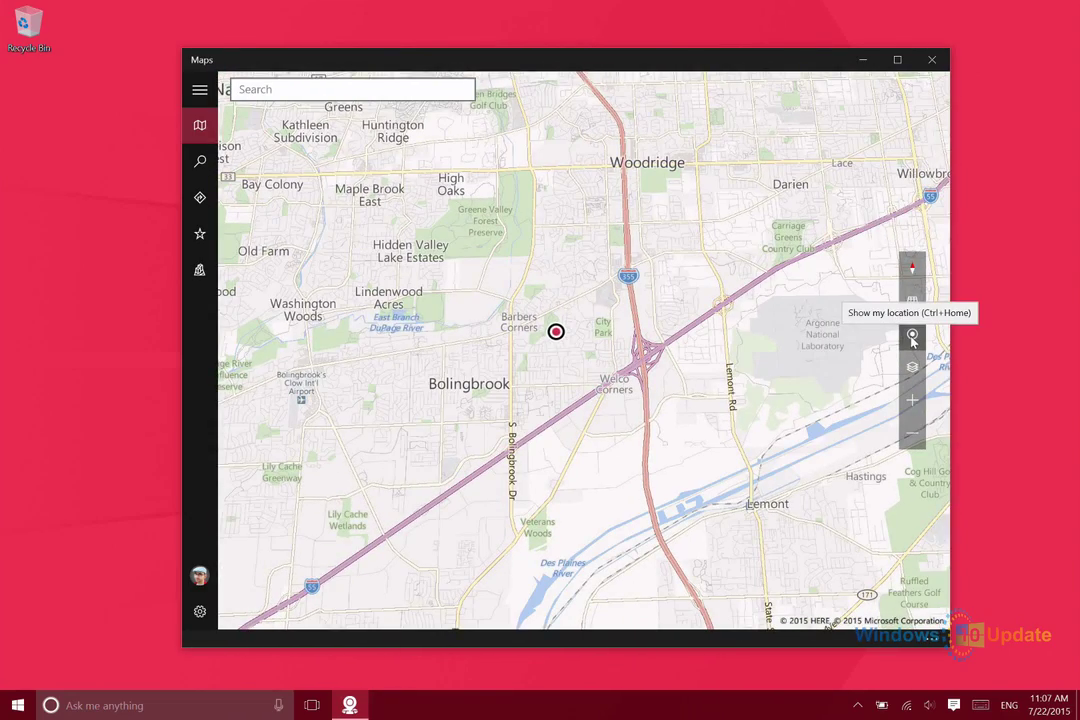
Center the map on the current location and zoom out to show the surrounding area.
click(912, 338)
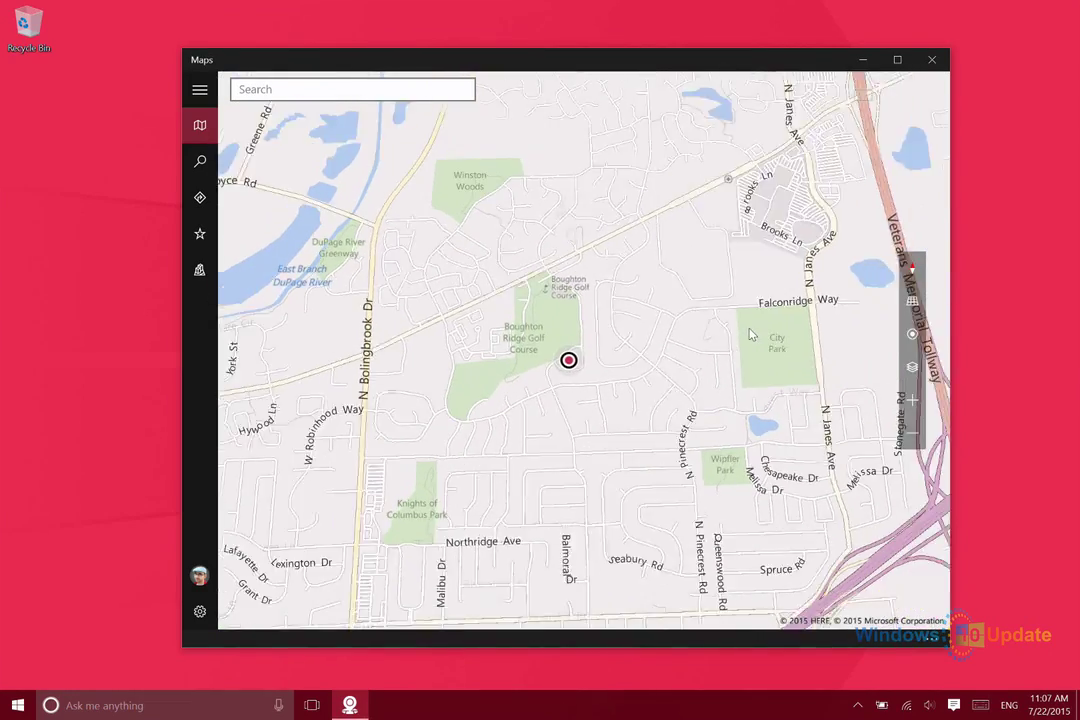
key(ctrl+minus)
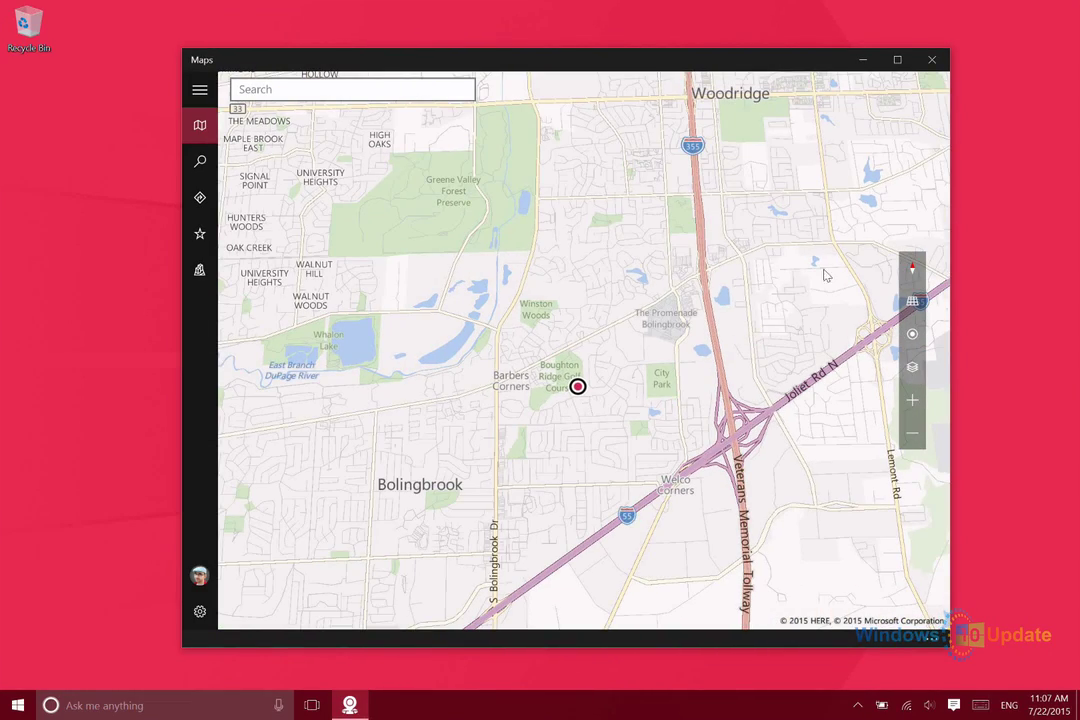
View the Aerial and Traffic map layer choices without picking one, and zoom the map in and out.
click(914, 368)
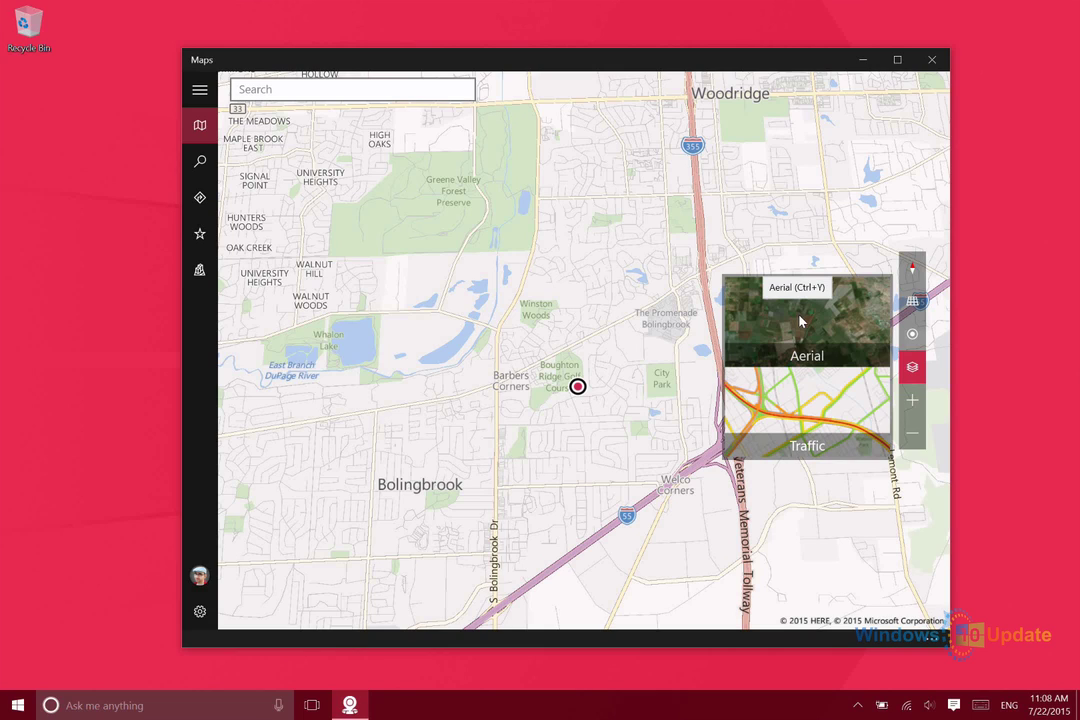
click(912, 419)
click(912, 405)
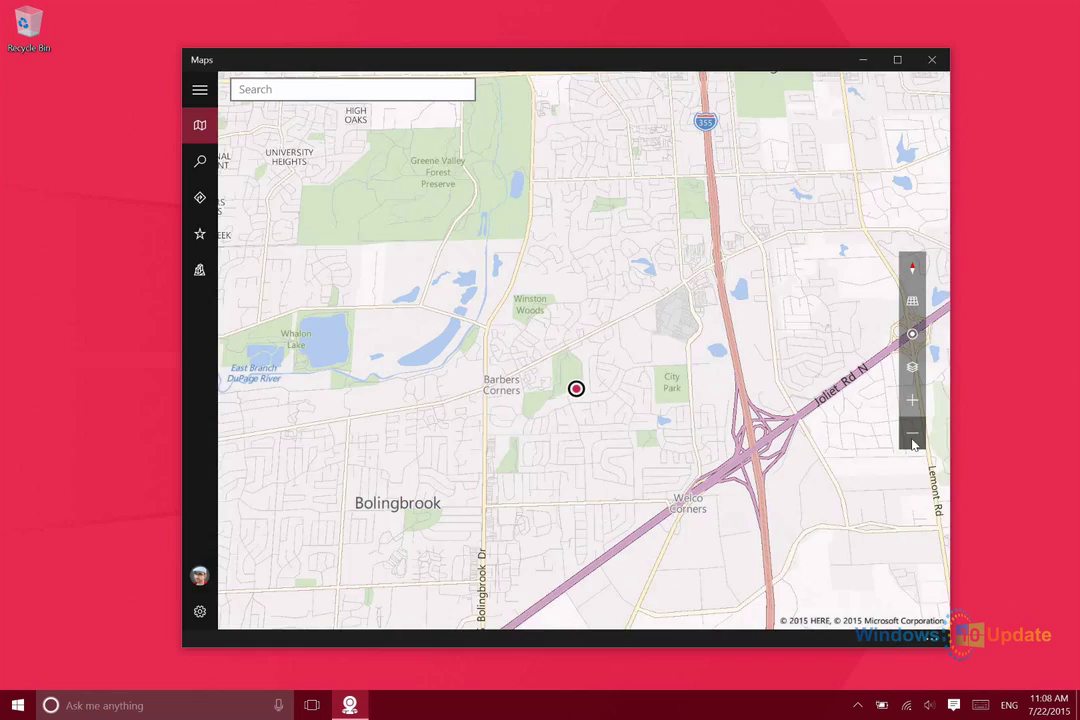
click(912, 433)
Bring up the recent searches and get driving directions from My location to Portillo's.
click(199, 162)
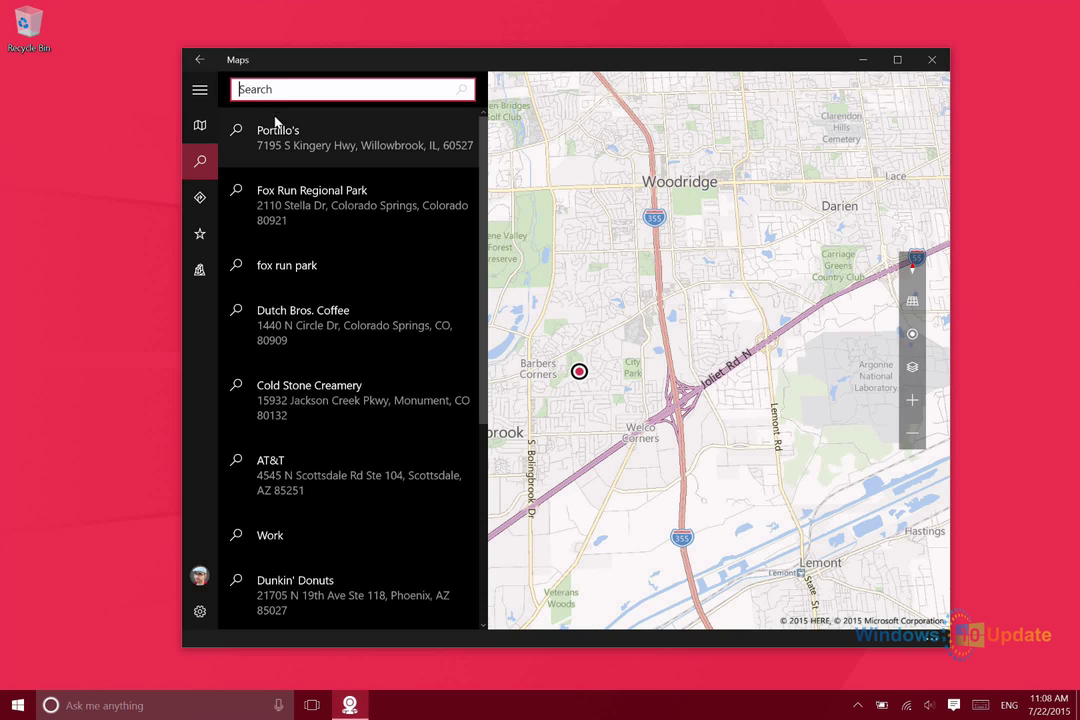
click(201, 199)
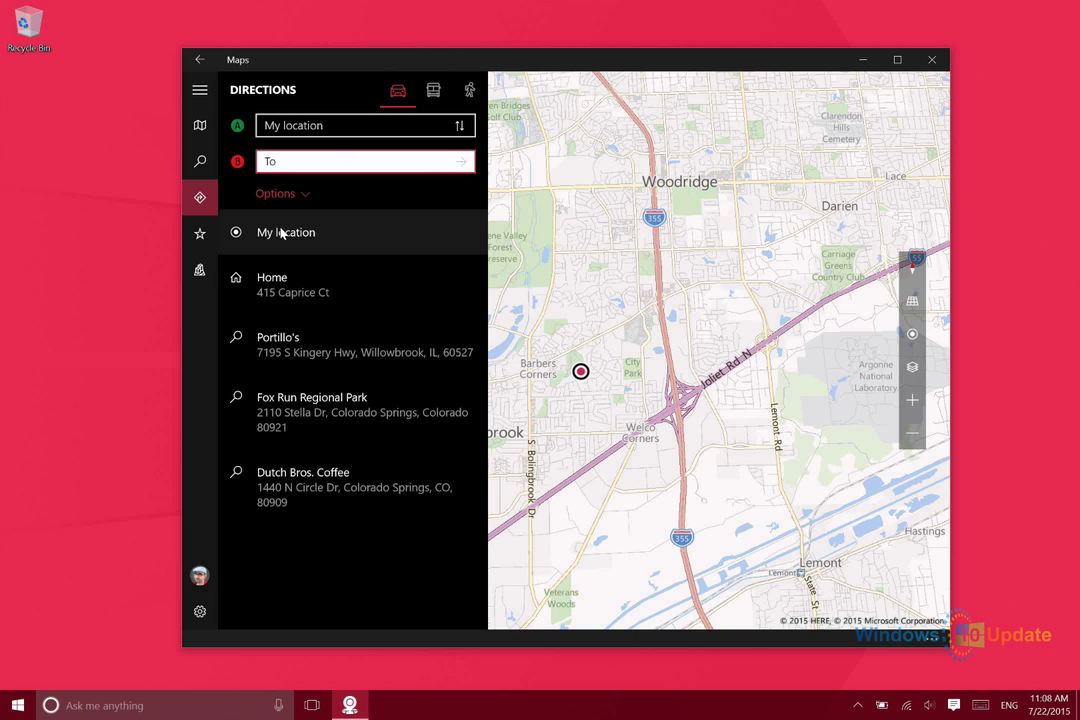
click(293, 345)
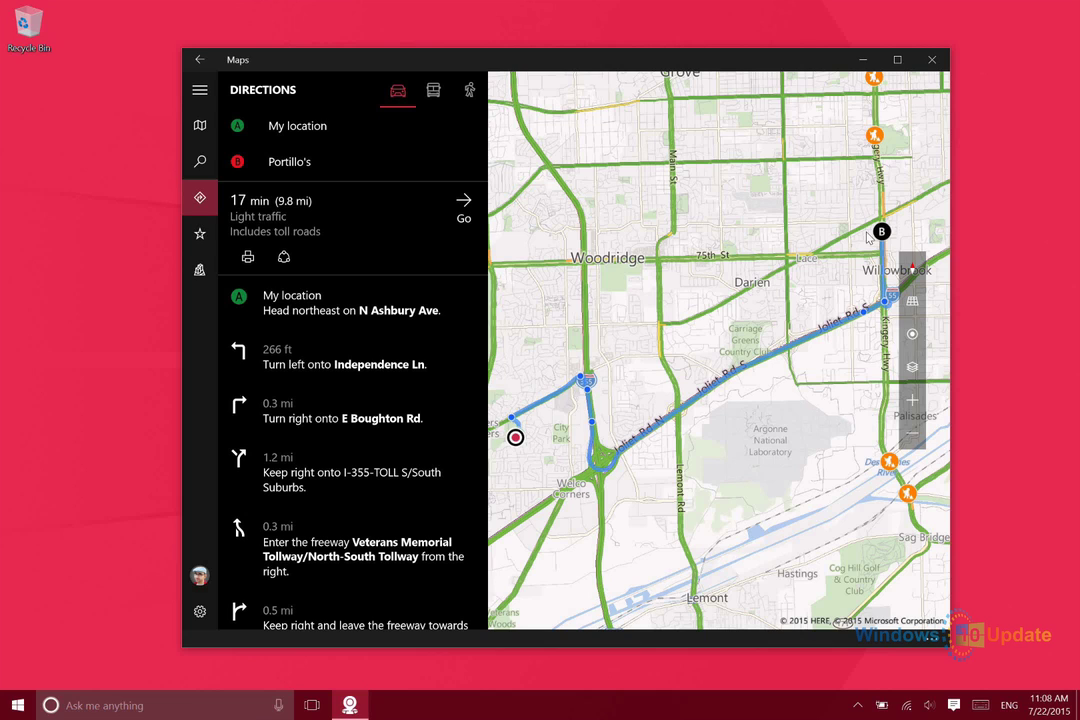
Examine the plotted route to Portillo's and its traffic on the map, from the destination back to the start.
mouse_move(522, 440)
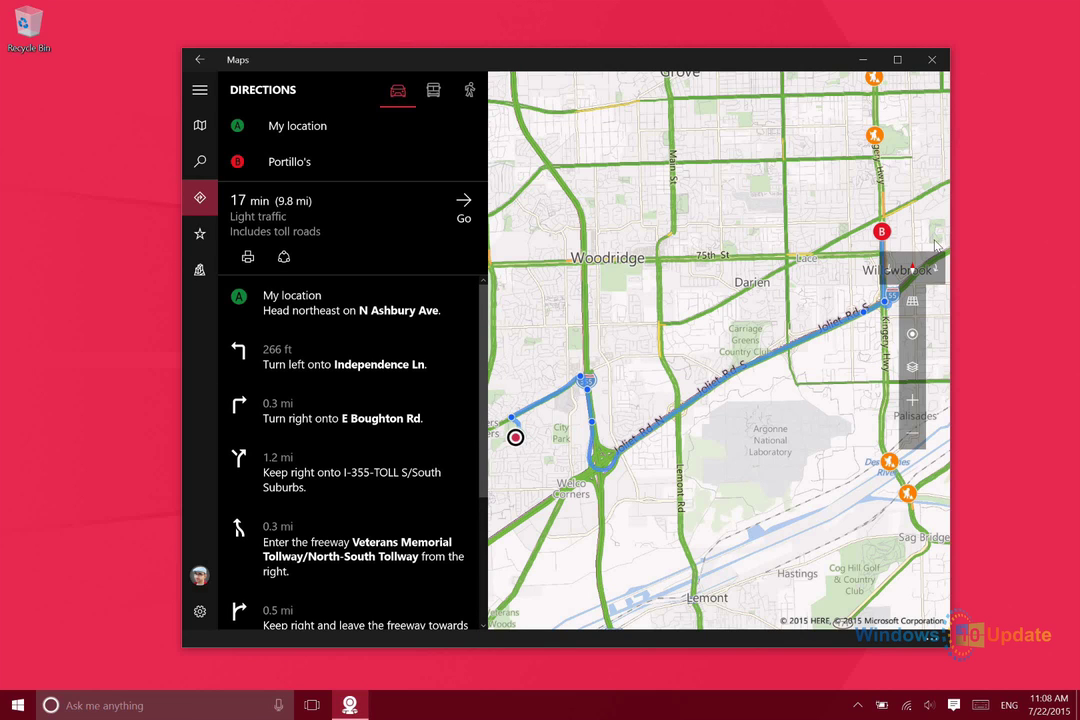
drag(662, 185, 598, 373)
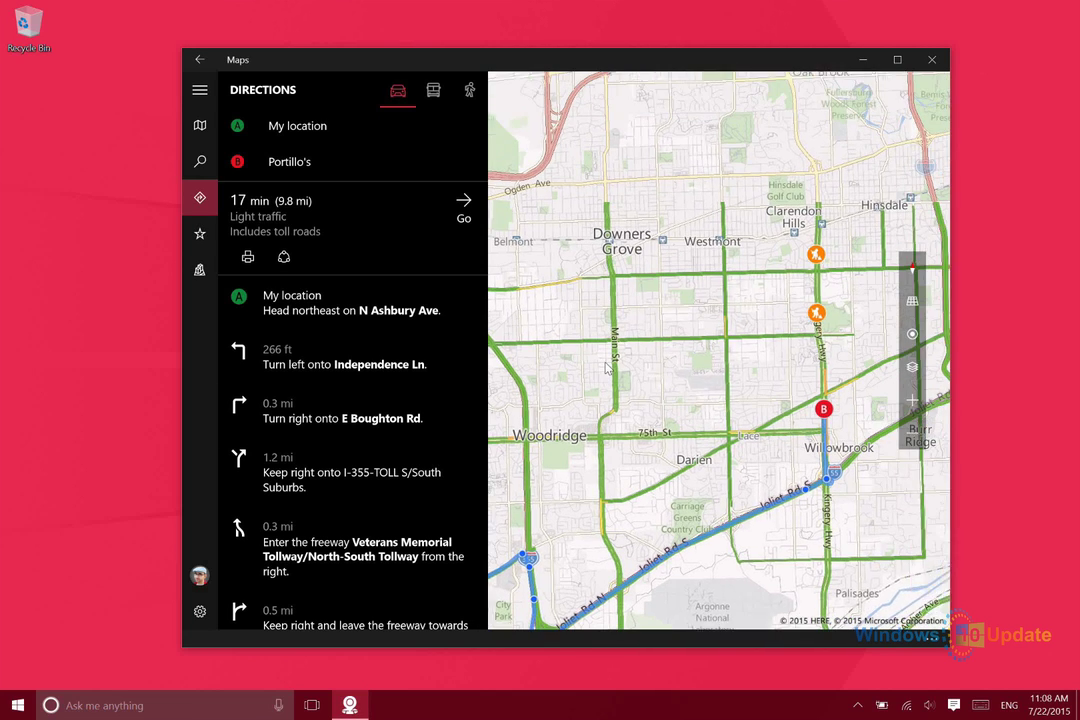
drag(635, 311, 784, 104)
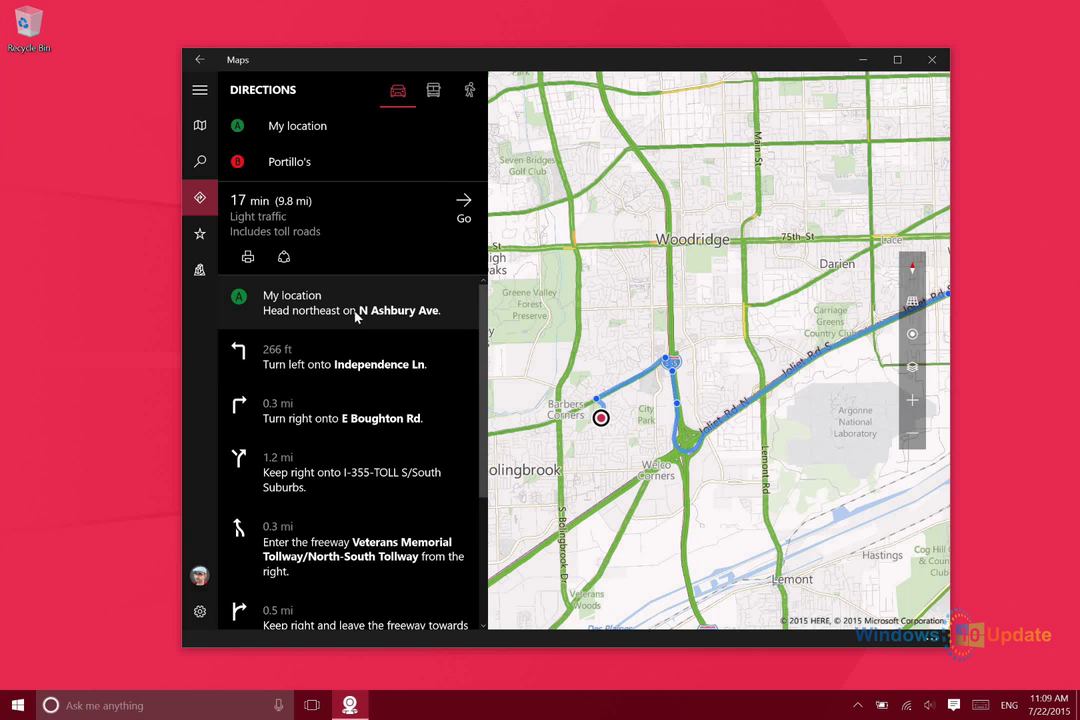
Read through the route's list of turns and preview its guided navigation, returning to the directions.
scroll(328, 320, down, 5)
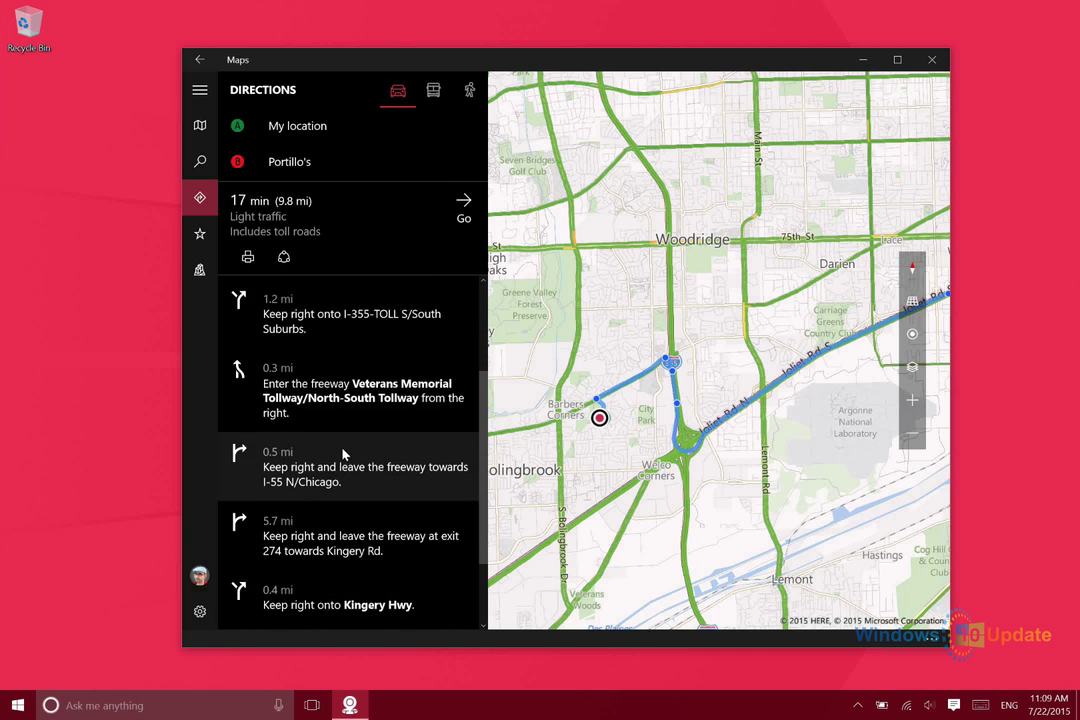
scroll(279, 350, up, 5)
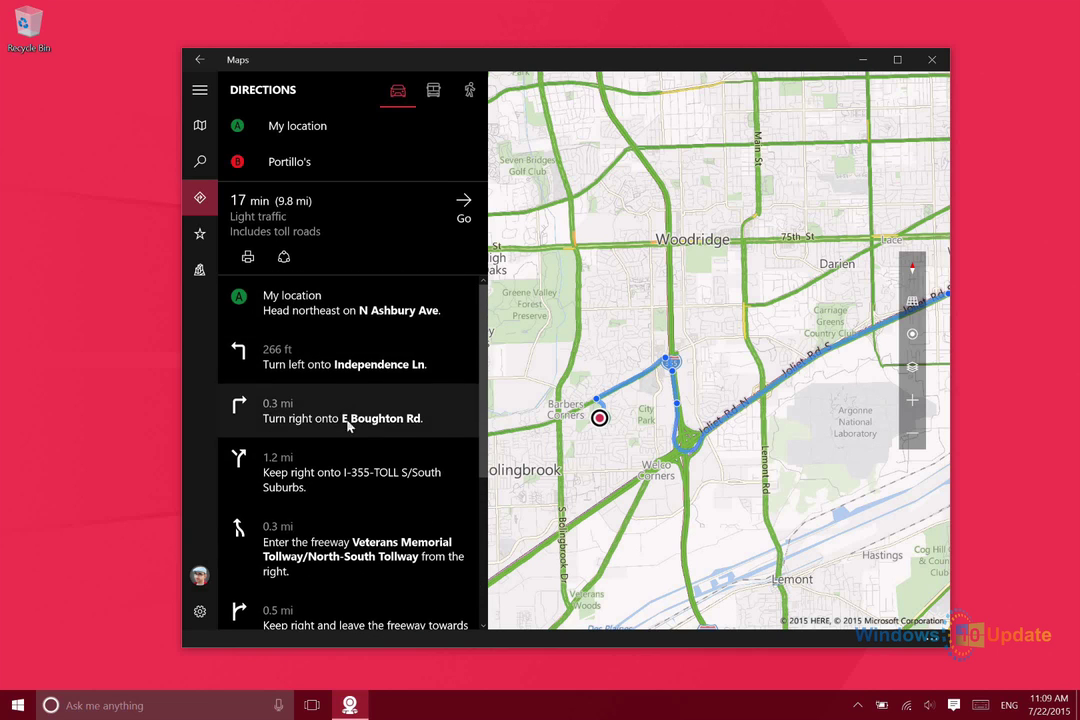
click(469, 204)
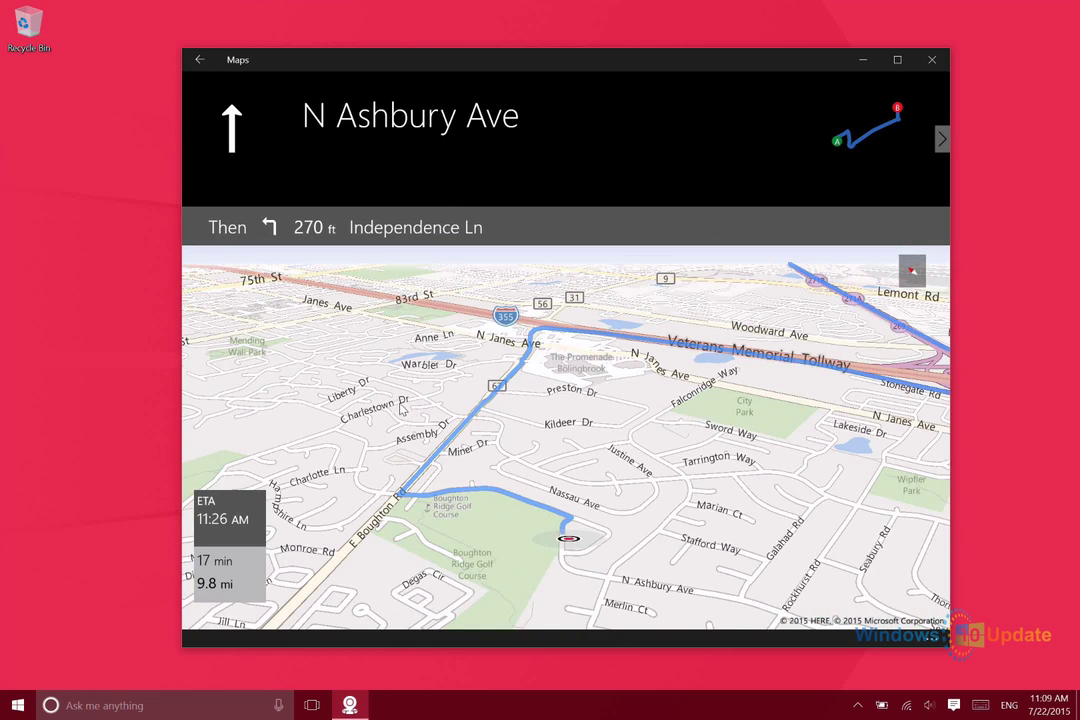
click(199, 61)
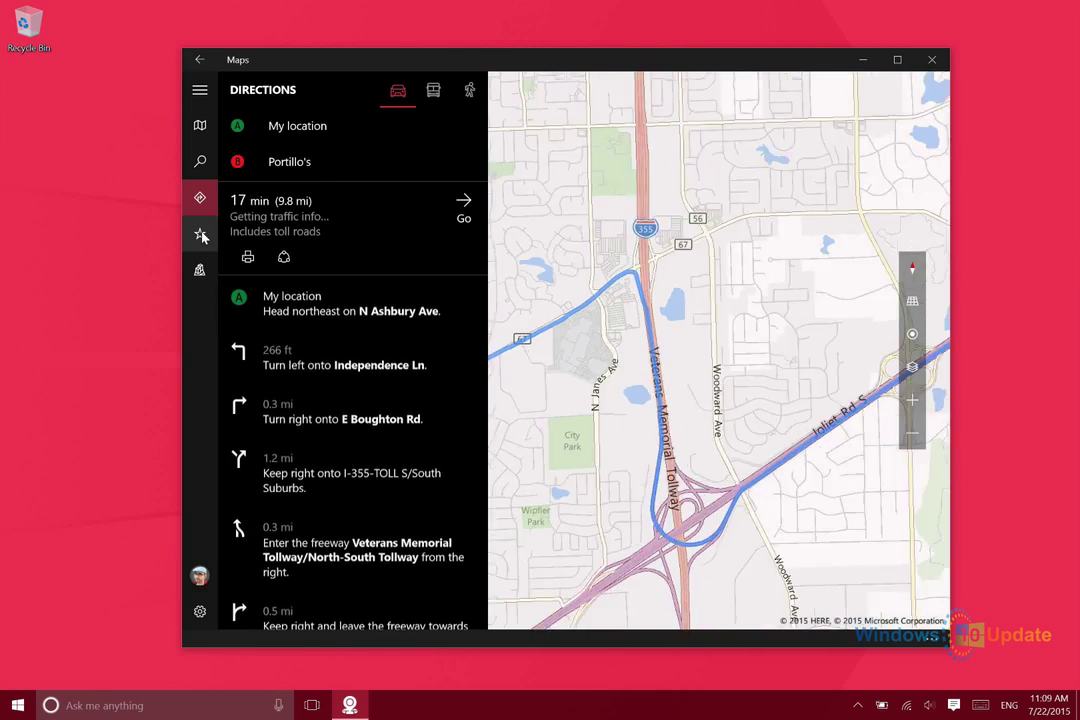
View the saved favorites and browse the list of 3D cities.
click(205, 236)
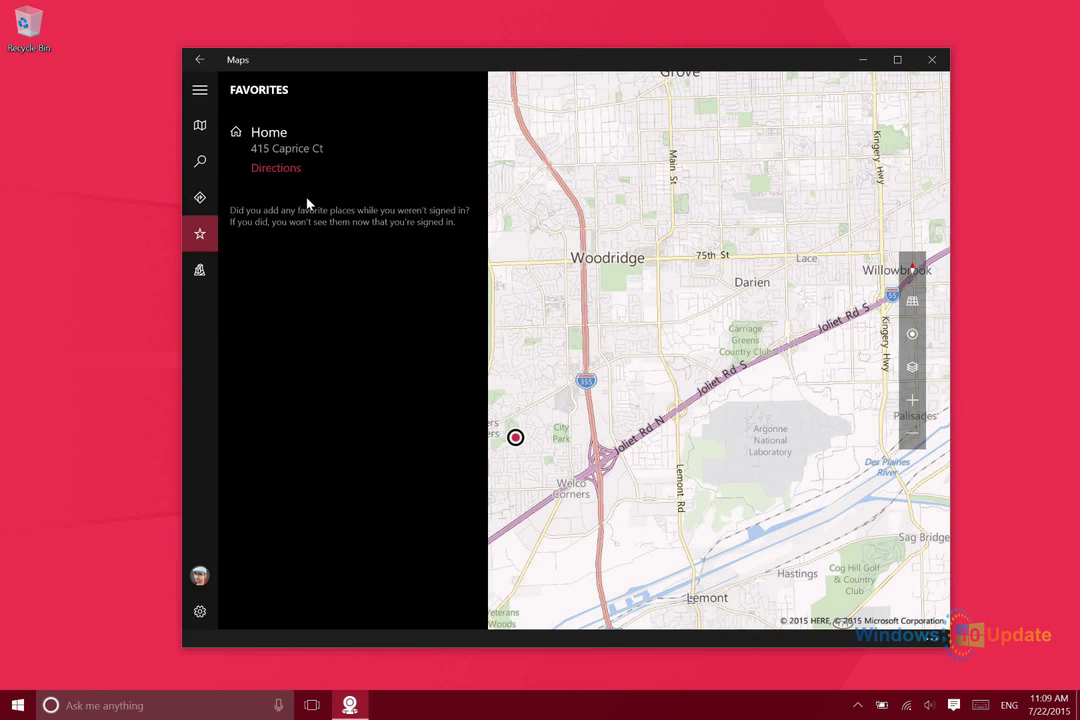
click(200, 270)
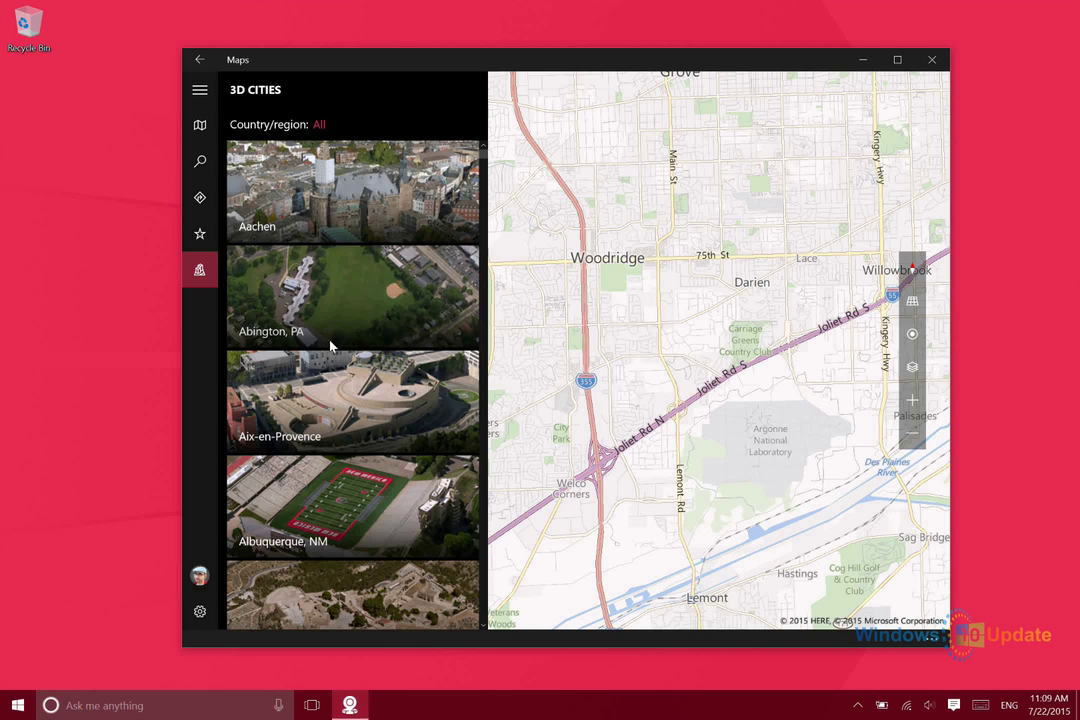
scroll(330, 338, down, 6)
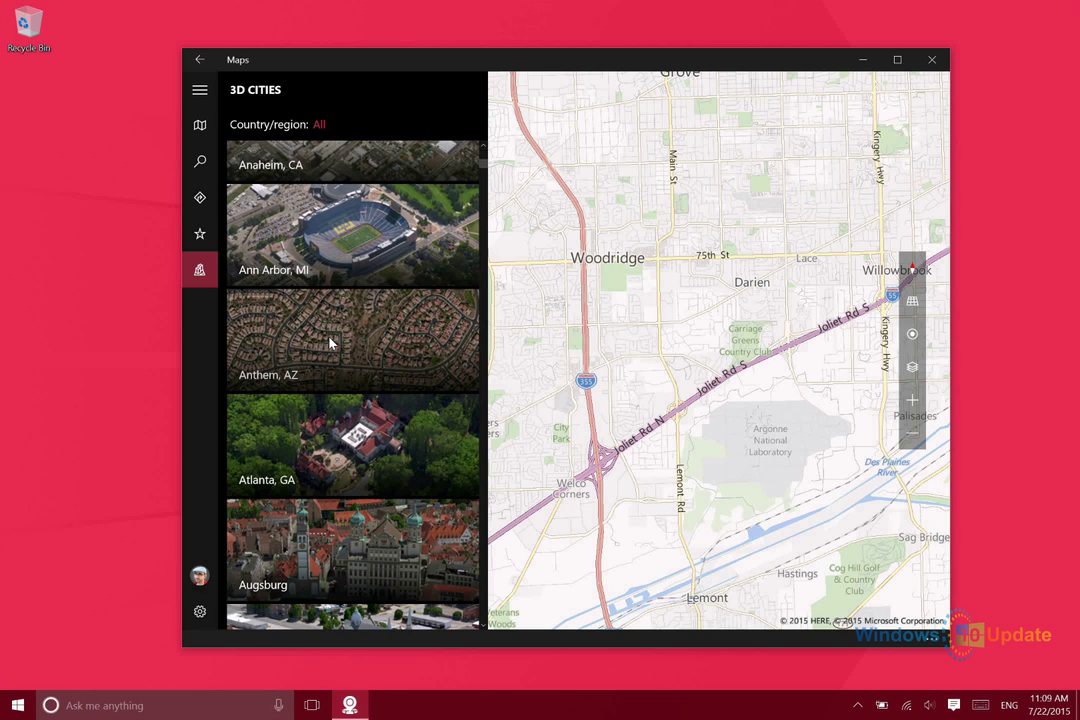
scroll(330, 343, down, 3)
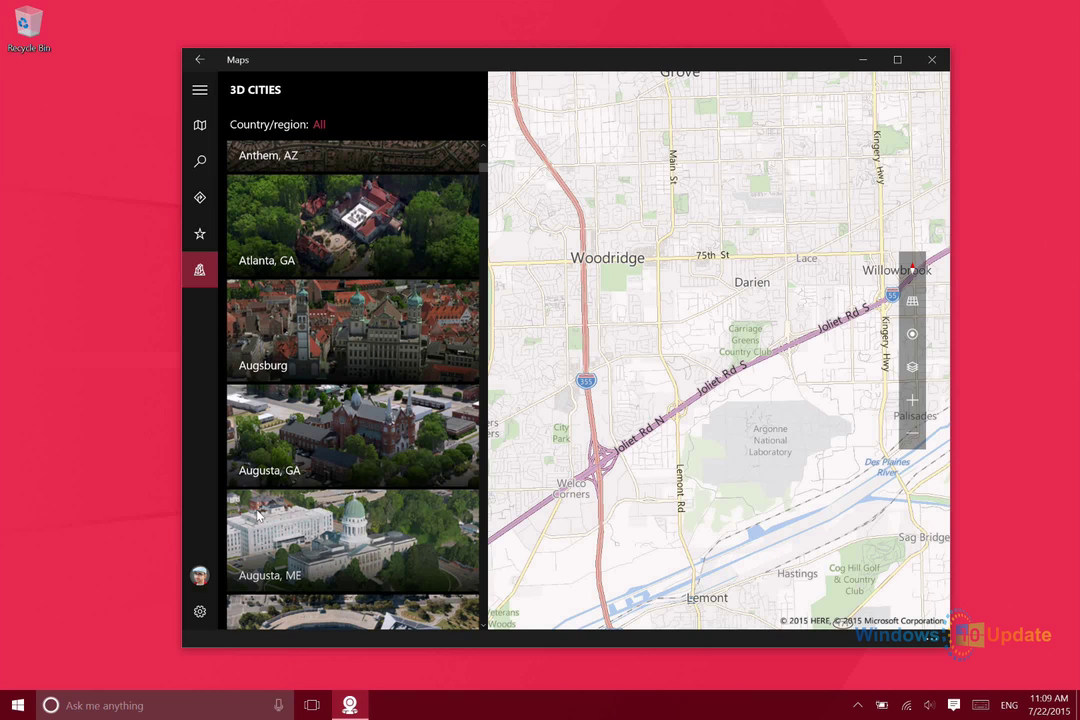
Open the Maps settings and view the turn-by-turn map background choices, keeping Automatic.
click(199, 613)
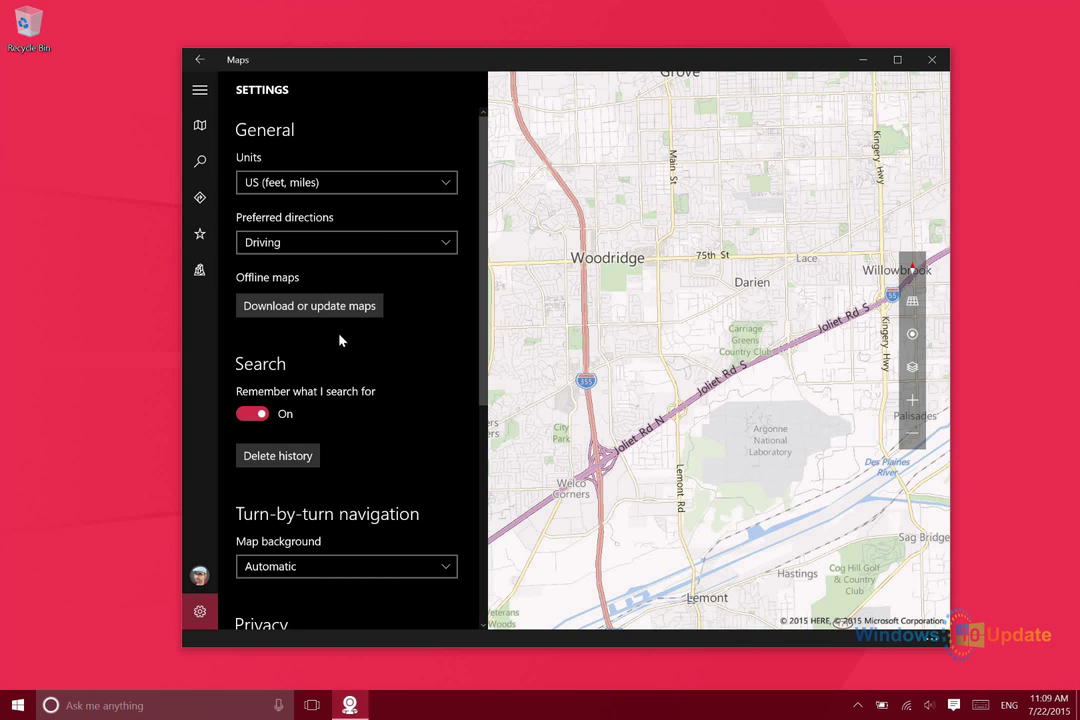
scroll(339, 341, down, 5)
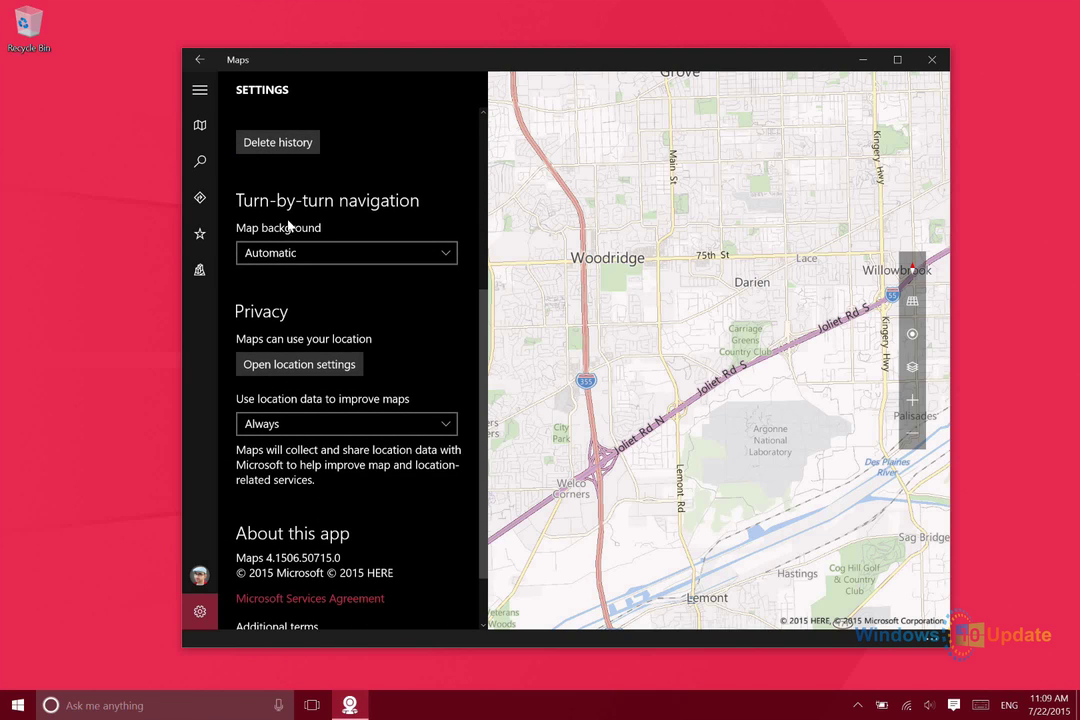
click(292, 255)
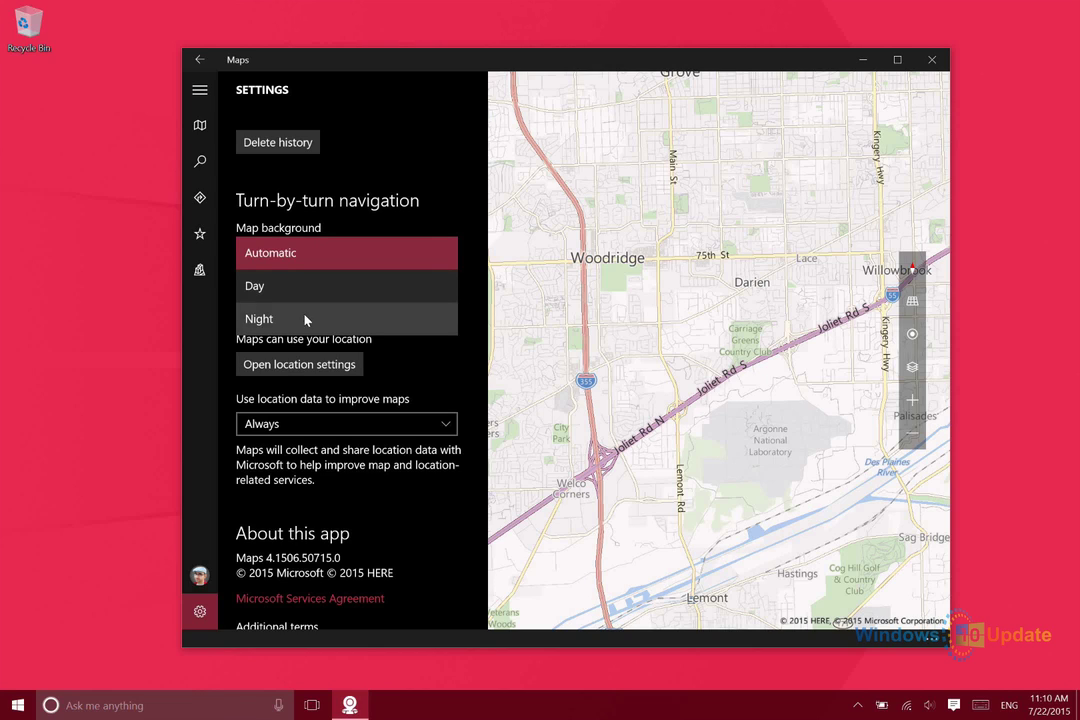
click(402, 155)
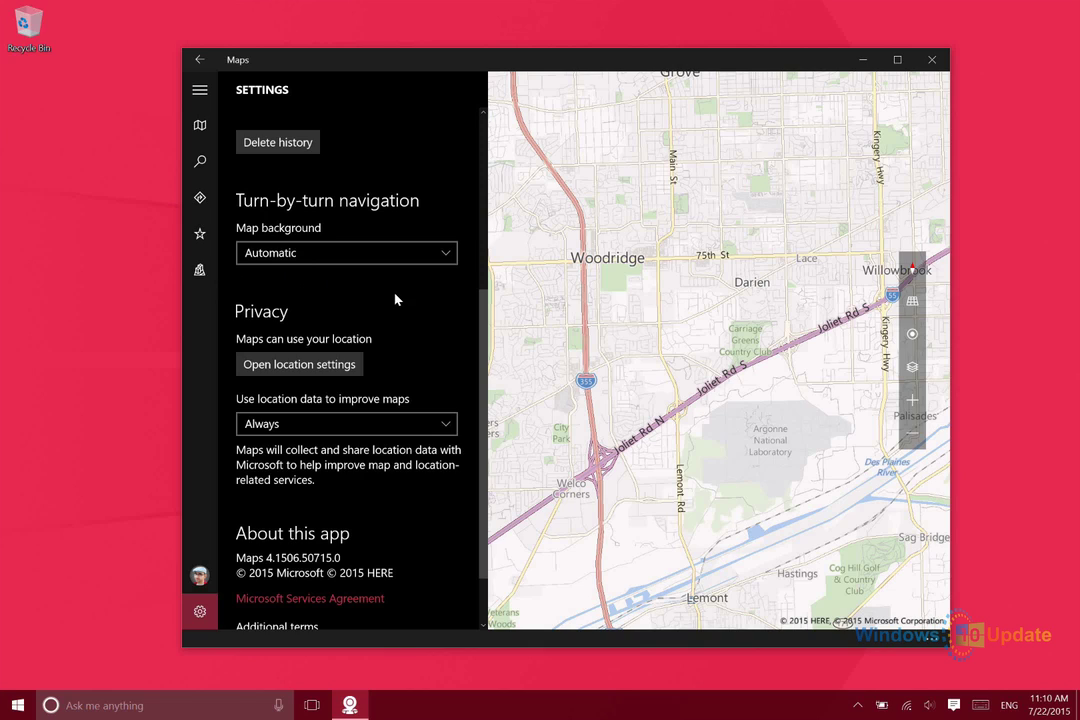
Open the system page for downloading or updating offline maps and close it again.
scroll(340, 313, up, 5)
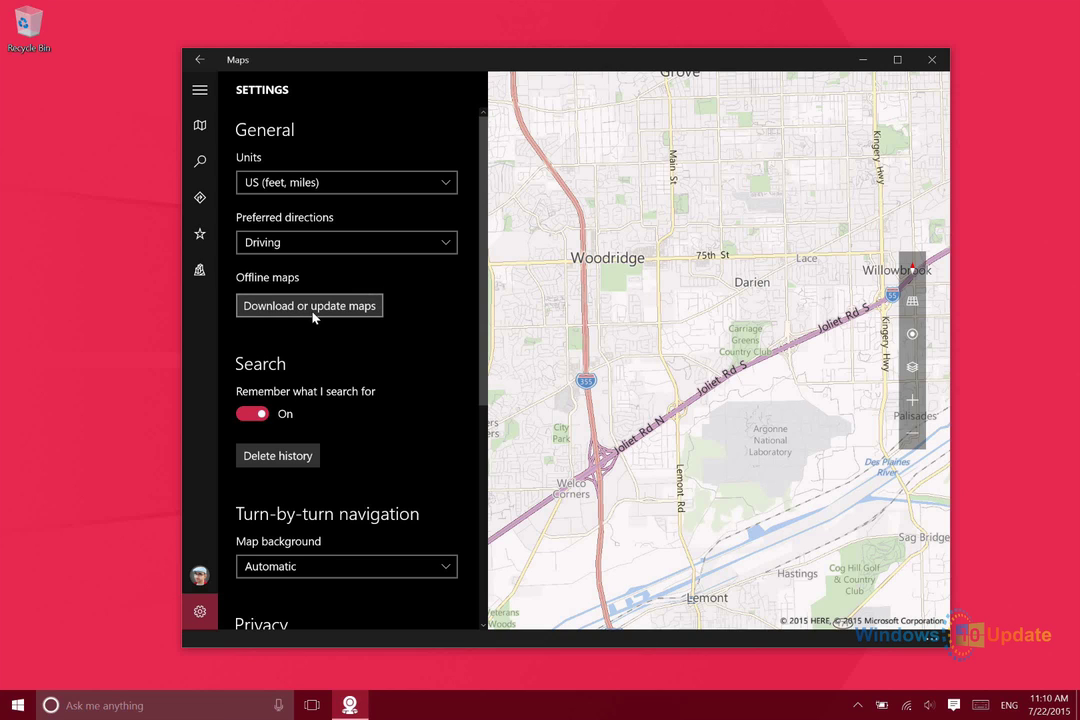
click(308, 306)
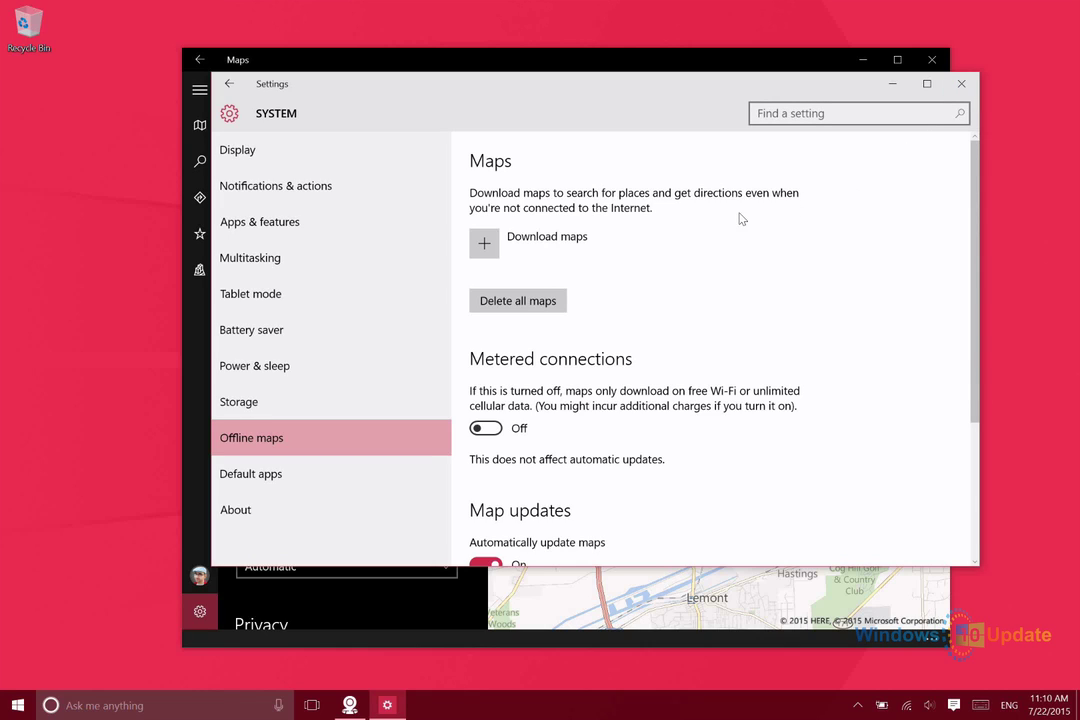
click(961, 83)
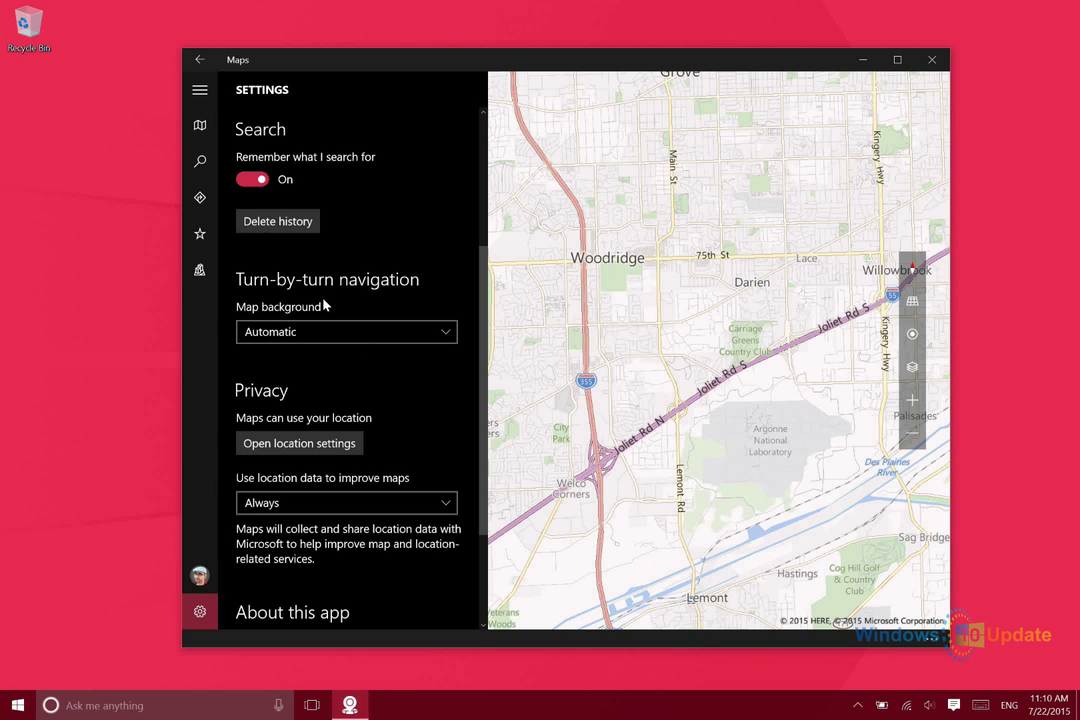